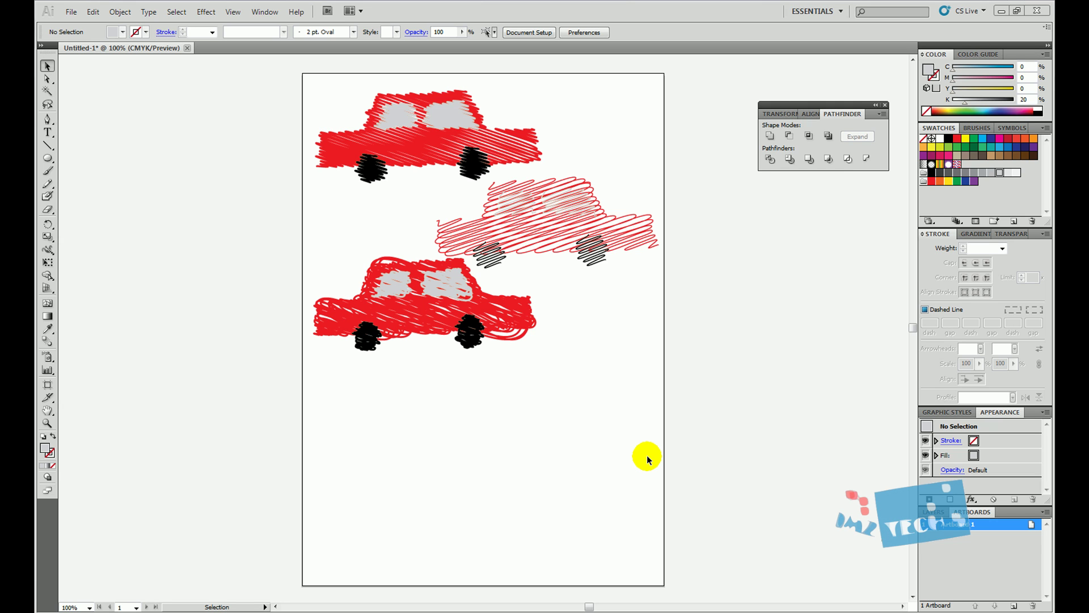
# Select each of the three example cars in turn, then clear the selection
pyautogui.click(441, 151)
pyautogui.click(550, 246)
pyautogui.click(449, 309)
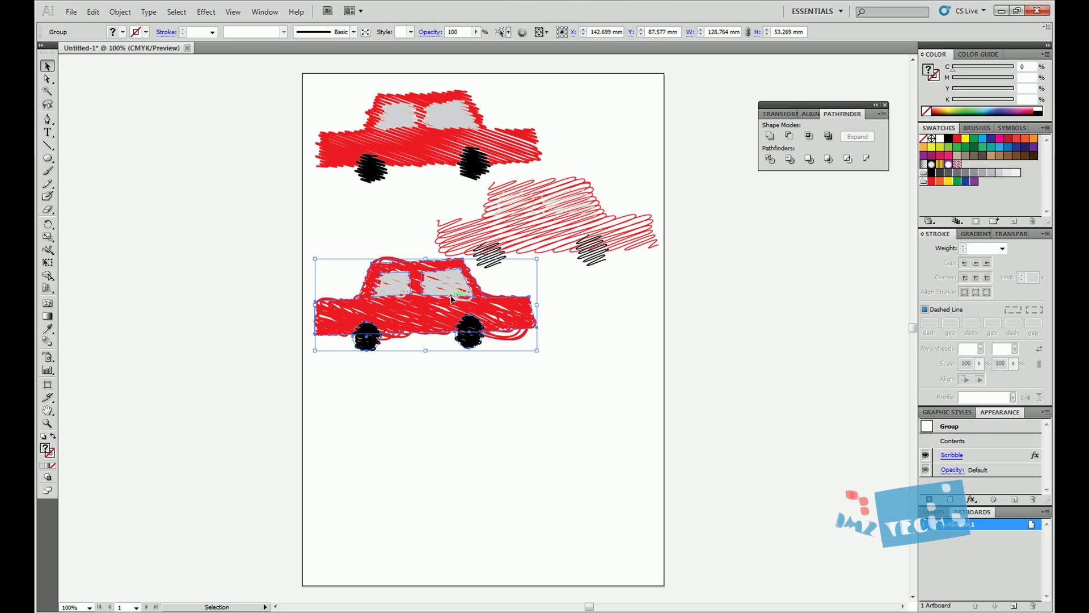
pyautogui.click(602, 385)
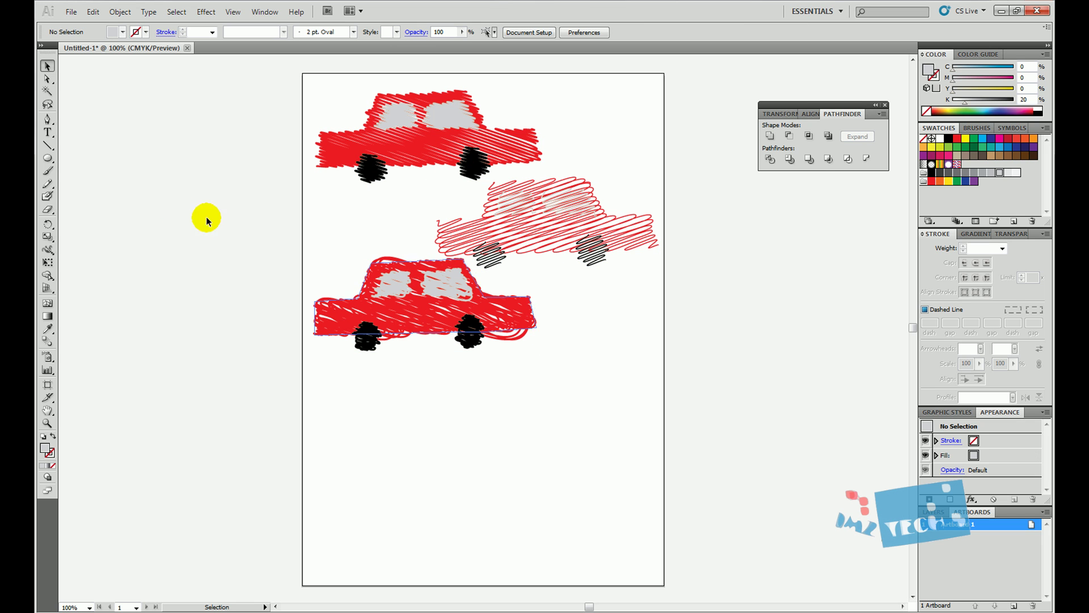
# Draw a circle below the cars, filled CMYK Green with a black outline
pyautogui.click(47, 159)
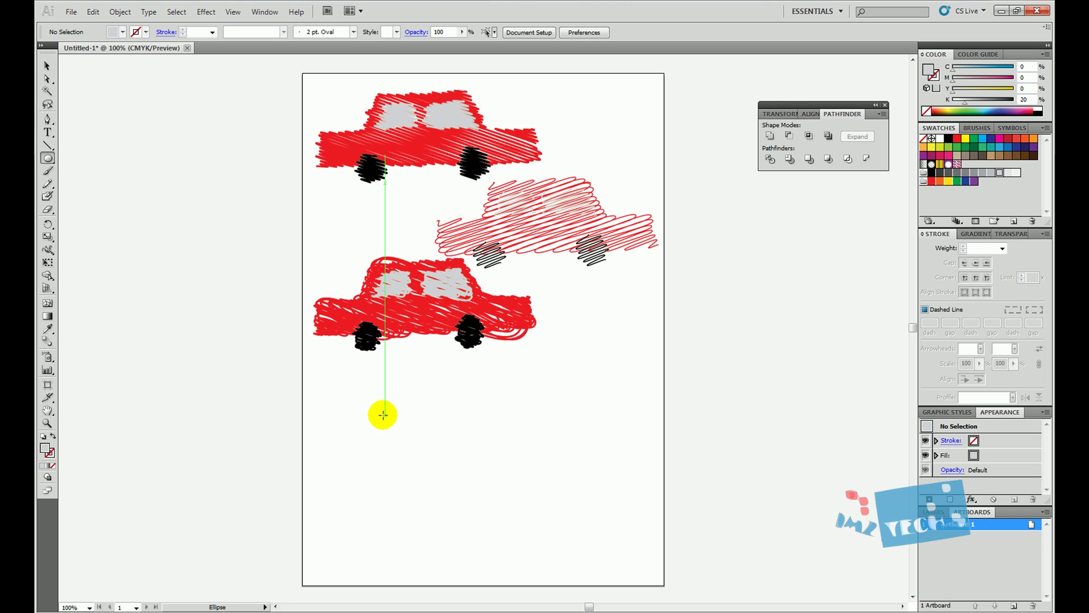
pyautogui.moveTo(426, 403); pyautogui.dragTo(516, 492)
pyautogui.click(124, 33)
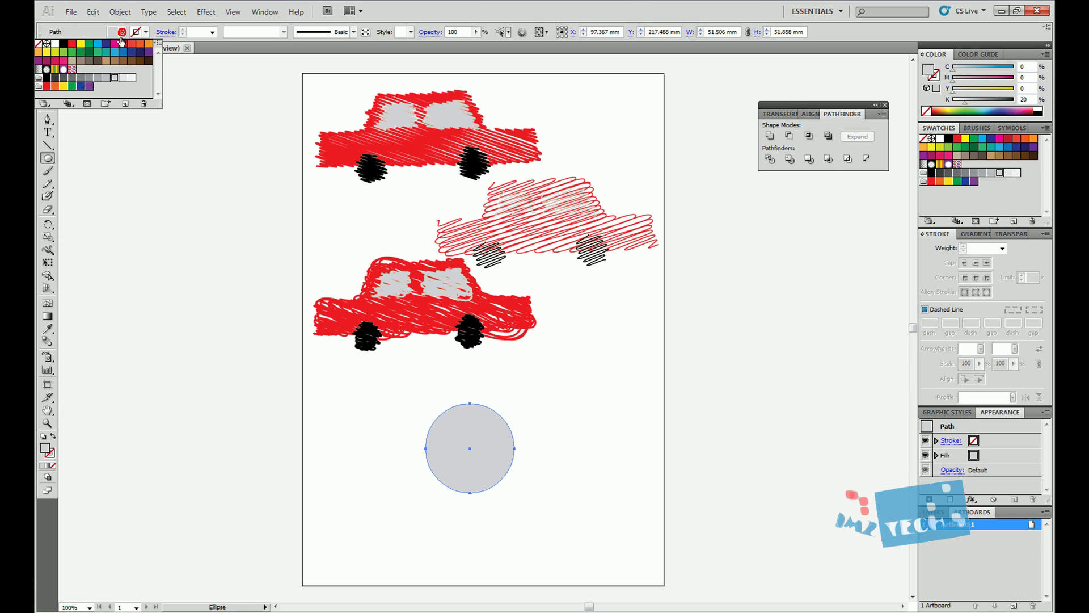
pyautogui.click(93, 47)
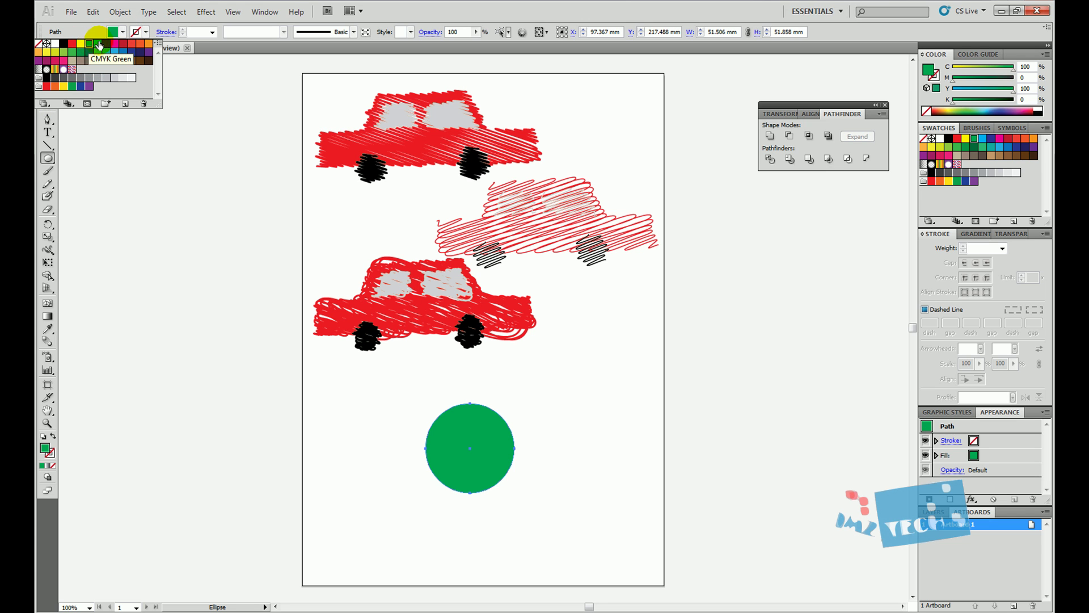
pyautogui.click(146, 33)
pyautogui.click(146, 33)
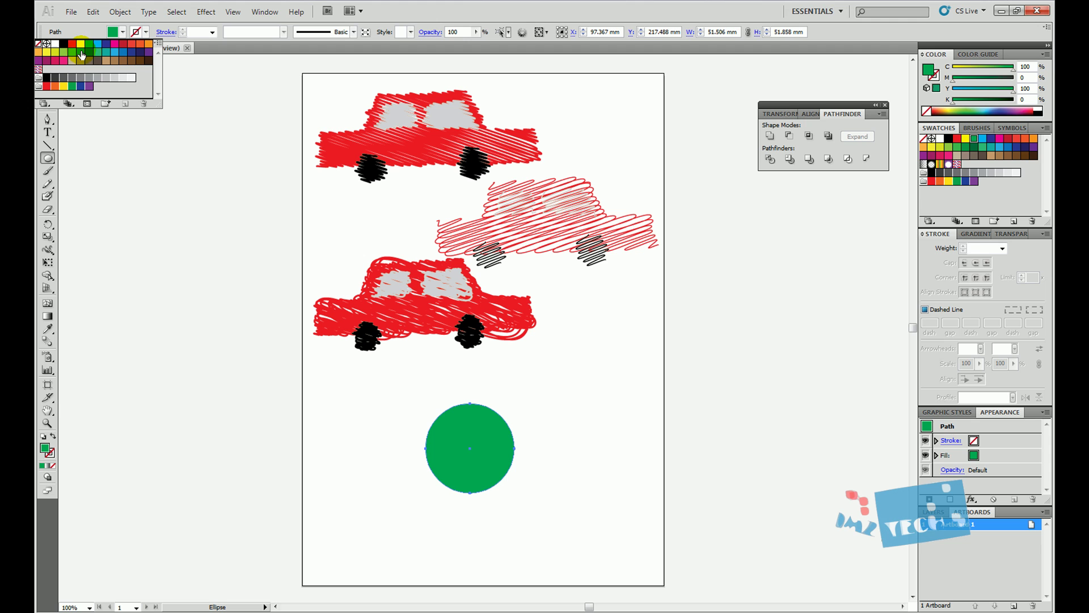
pyautogui.click(63, 43)
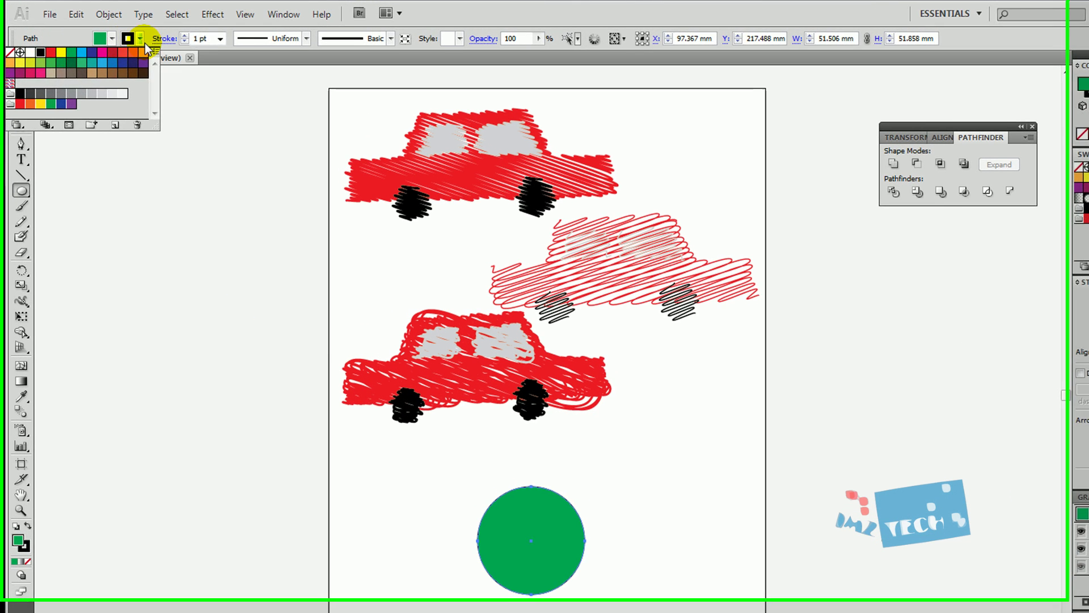
pyautogui.click(218, 39)
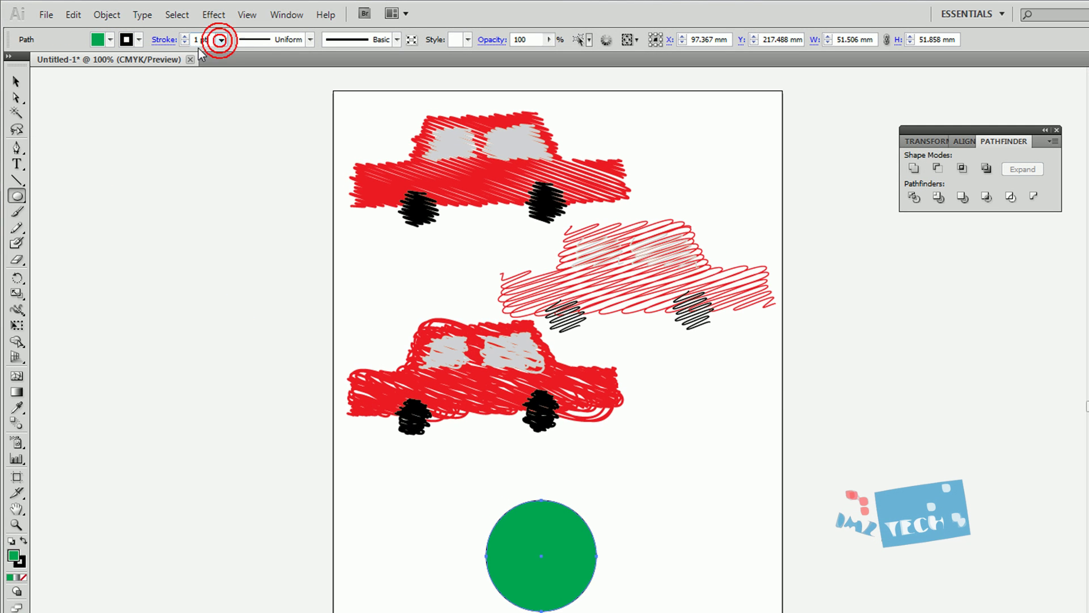
# Select the green circle and open Effect > Stylize > Scribble
pyautogui.click(16, 82)
pyautogui.click(168, 292)
pyautogui.click(586, 561)
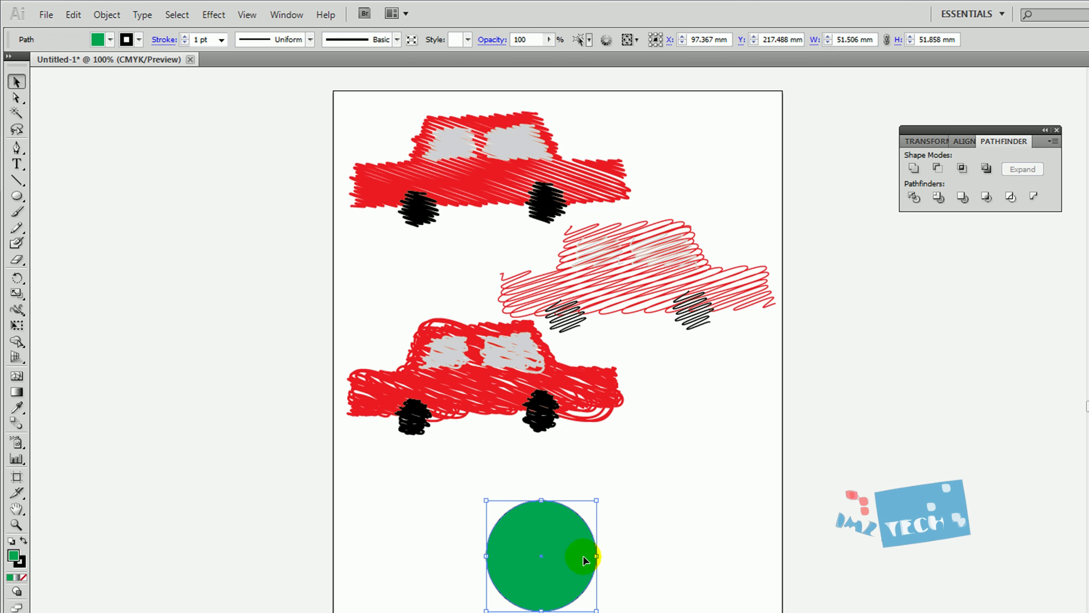
pyautogui.click(211, 17)
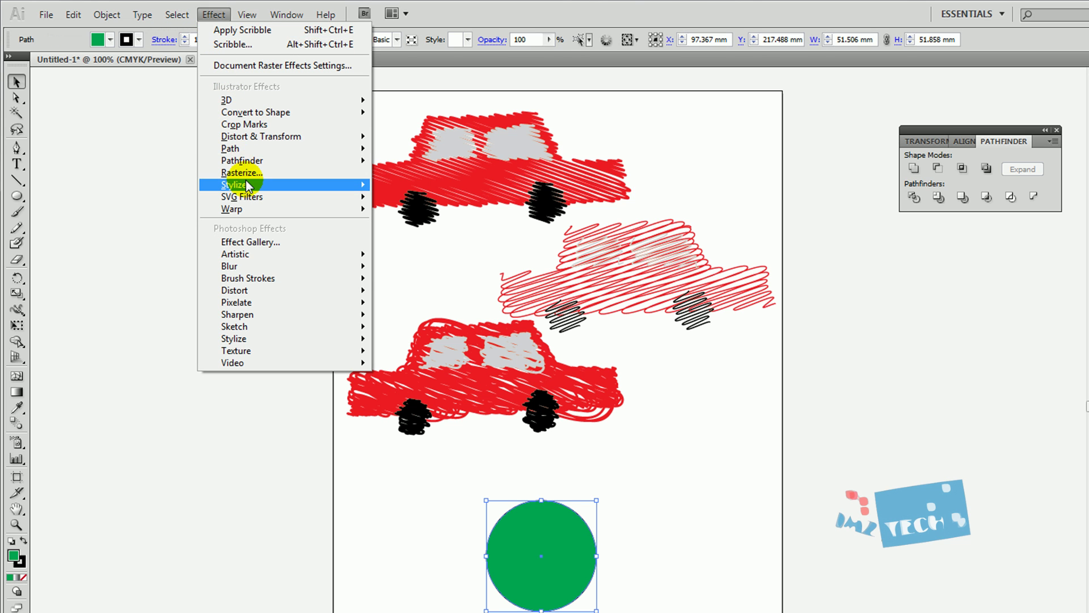
pyautogui.moveTo(246, 179)
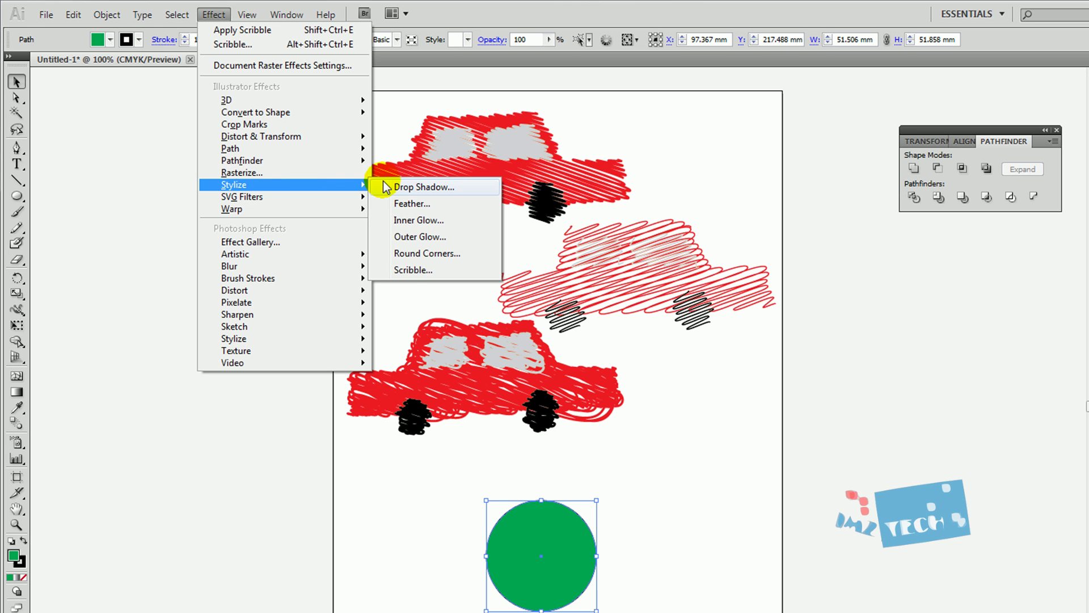
pyautogui.click(410, 269)
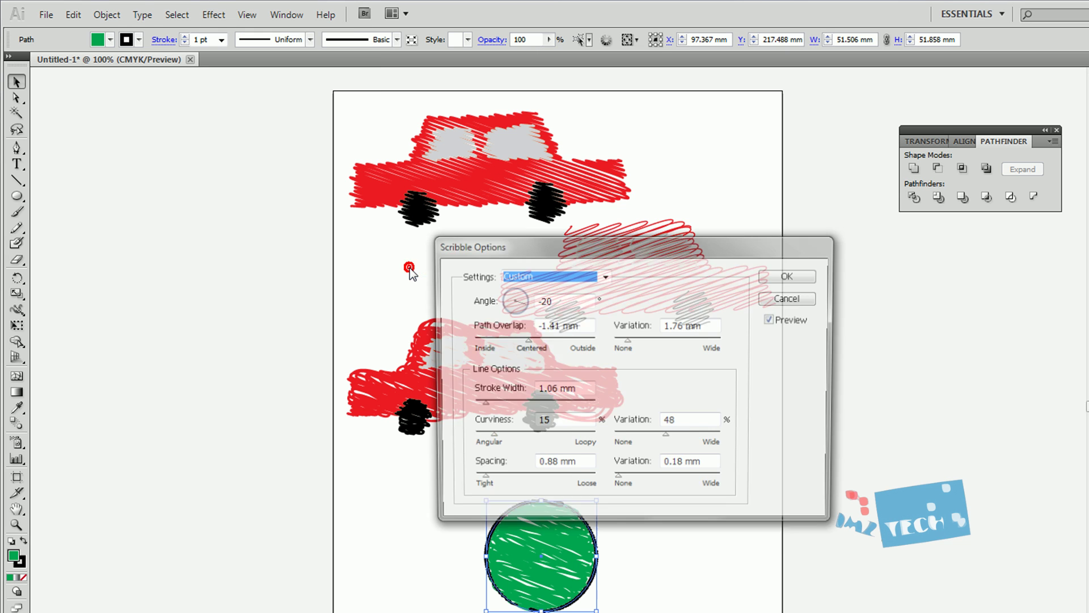
# Set the scribble to 2.12 mm overlap, 0.28 mm strokes, curviness 43, variation 8
pyautogui.moveTo(635, 252); pyautogui.dragTo(870, 221)
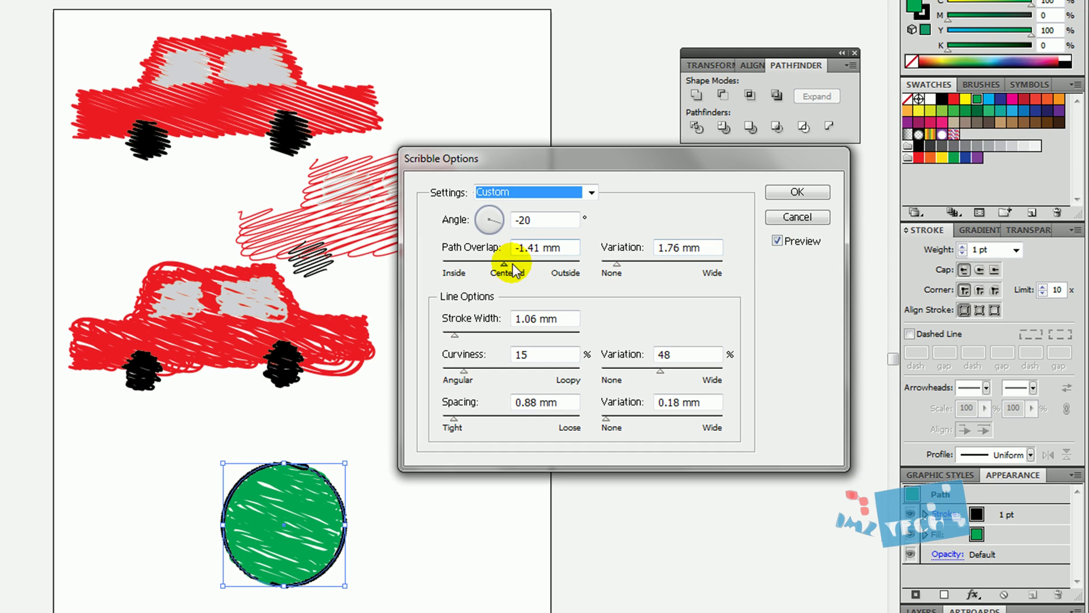
pyautogui.moveTo(502, 267)
pyautogui.mouseDown()
pyautogui.moveTo(452, 269)
pyautogui.moveTo(522, 266)
pyautogui.mouseUp()
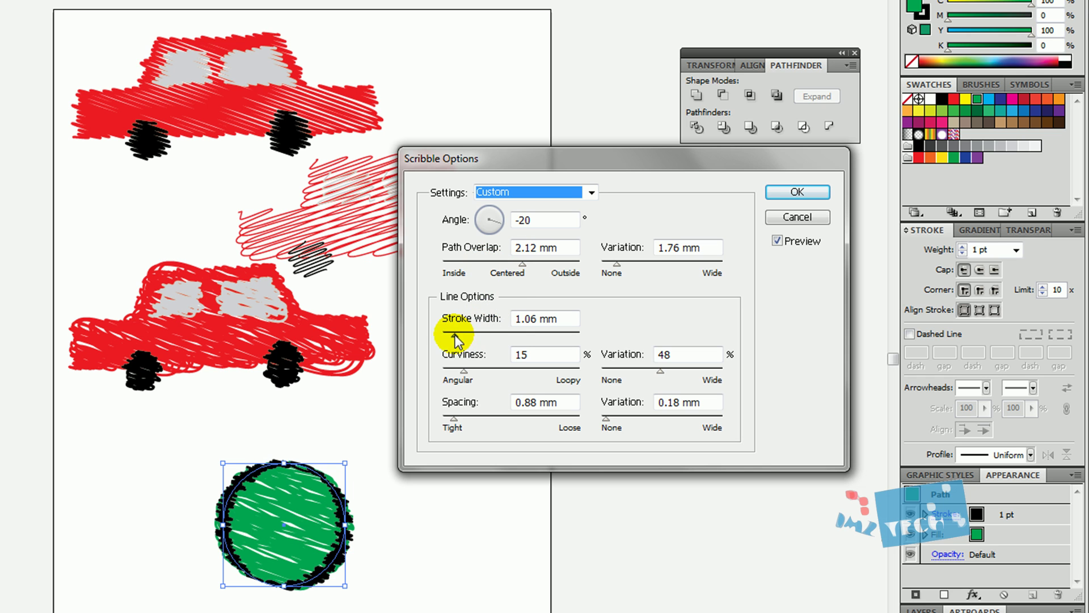
pyautogui.moveTo(454, 335)
pyautogui.mouseDown()
pyautogui.moveTo(475, 340)
pyautogui.moveTo(448, 339)
pyautogui.moveTo(463, 338)
pyautogui.mouseUp()
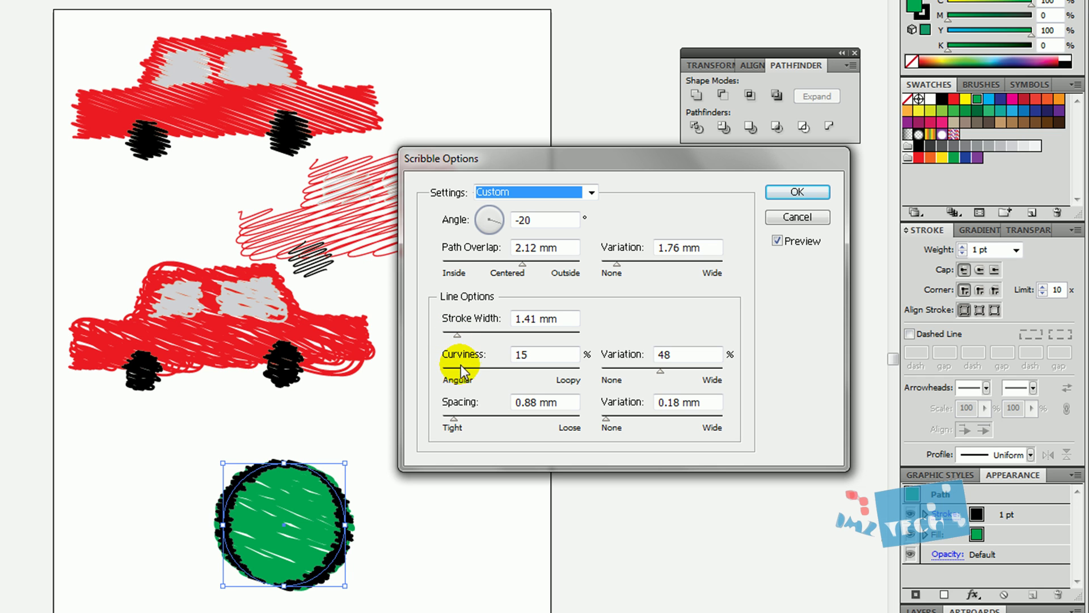
pyautogui.moveTo(465, 375); pyautogui.dragTo(478, 372)
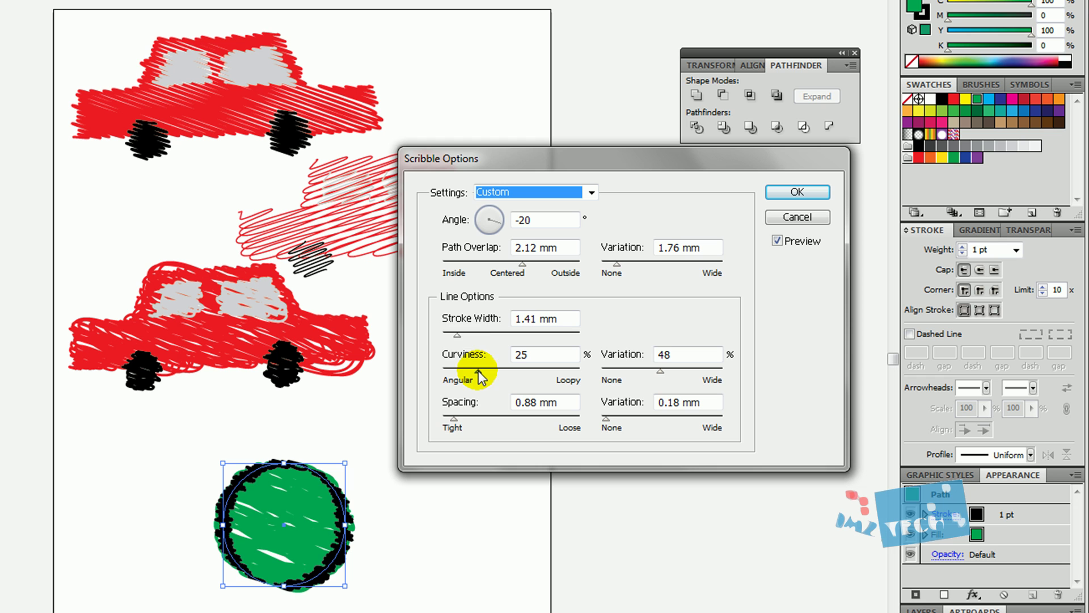
pyautogui.moveTo(457, 335); pyautogui.dragTo(451, 336)
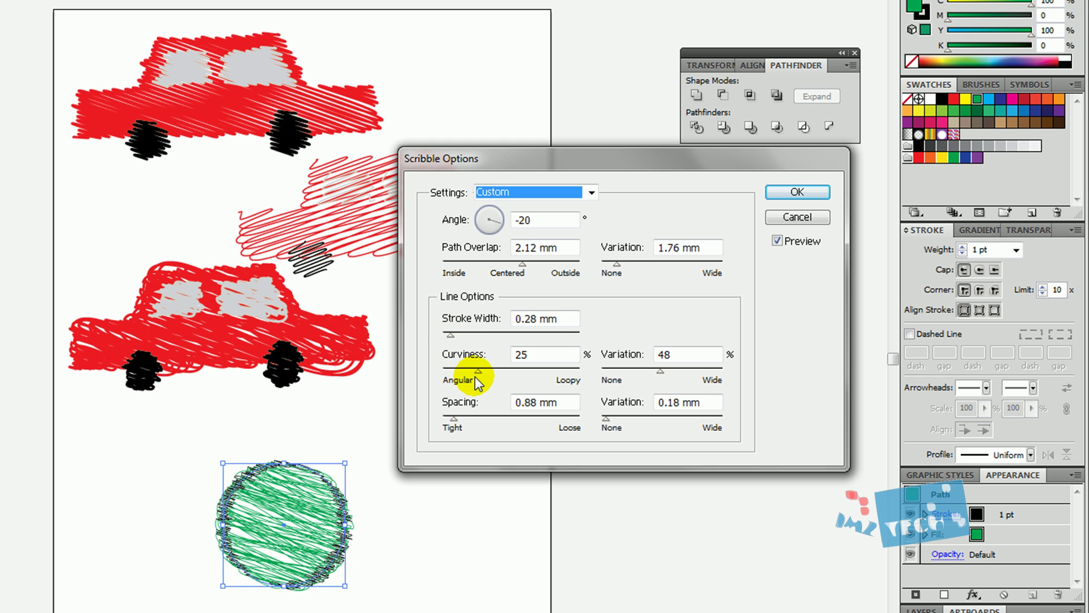
pyautogui.moveTo(478, 372); pyautogui.dragTo(502, 372)
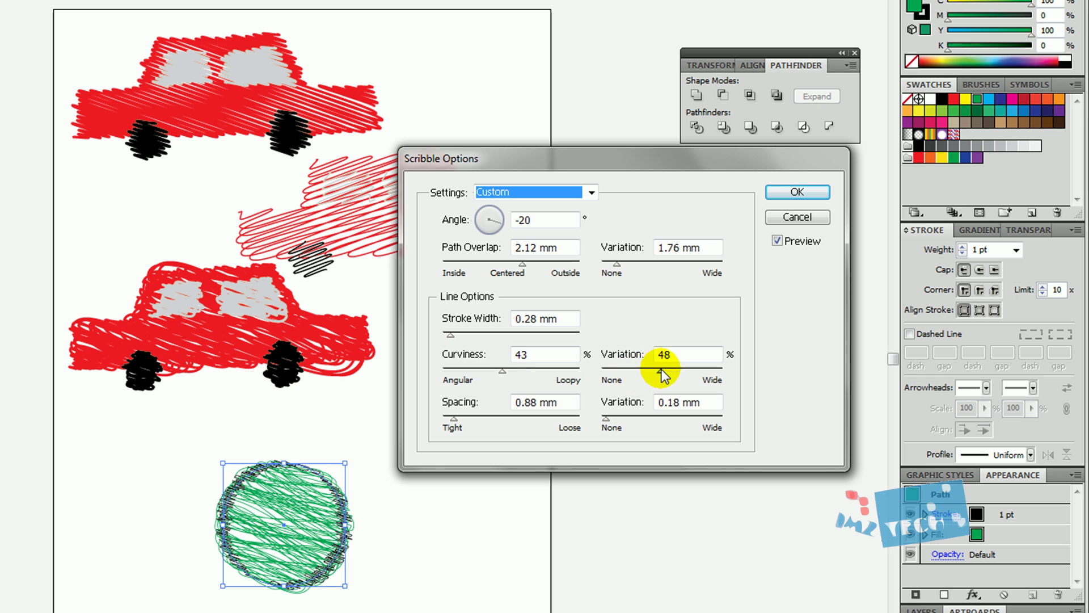
pyautogui.moveTo(661, 370); pyautogui.dragTo(613, 372)
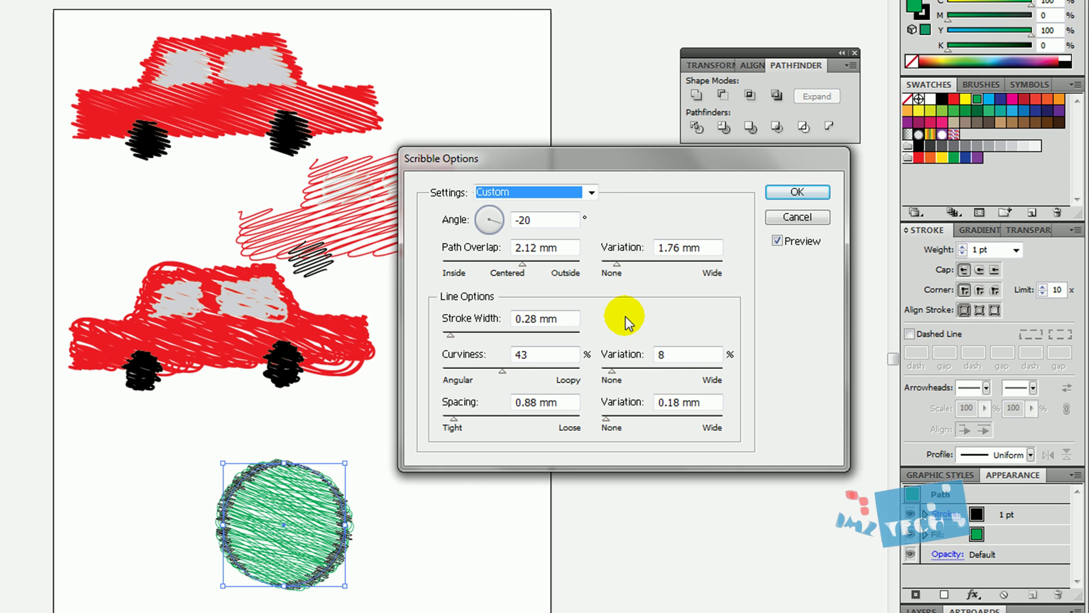
# Remove the curviness variation, straighten the scribble lines and widen their spacing
pyautogui.doubleClick(520, 355)
pyautogui.write('43')
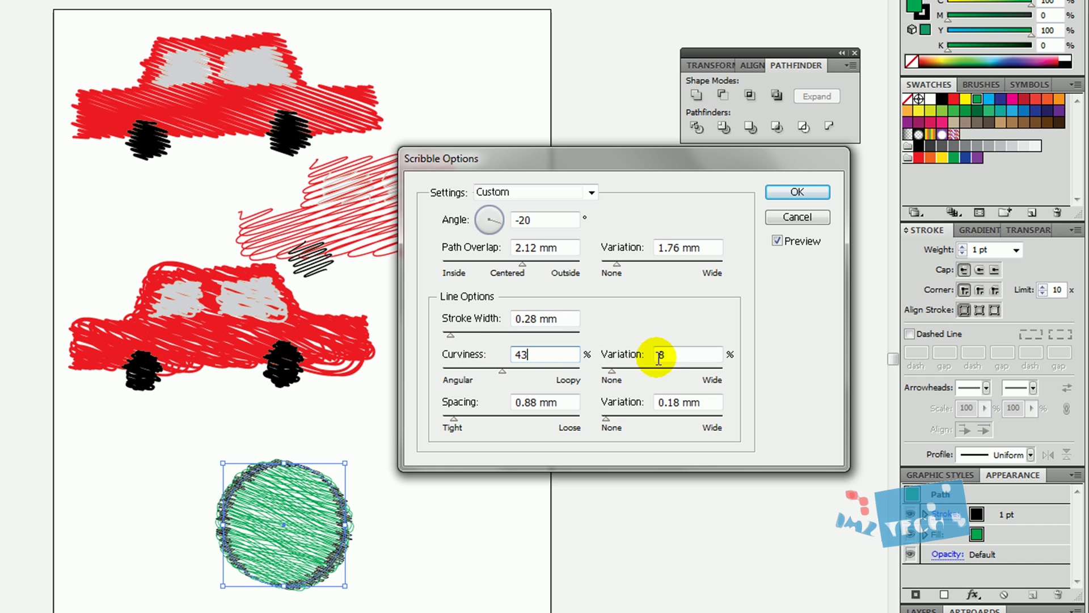
pyautogui.doubleClick(659, 356)
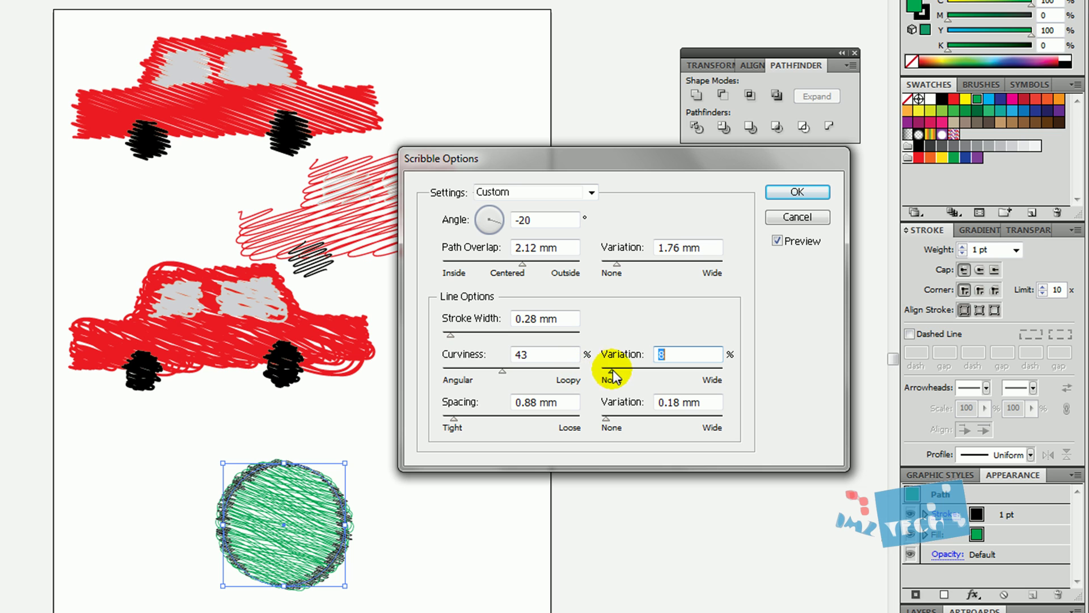
pyautogui.moveTo(613, 374); pyautogui.dragTo(603, 369)
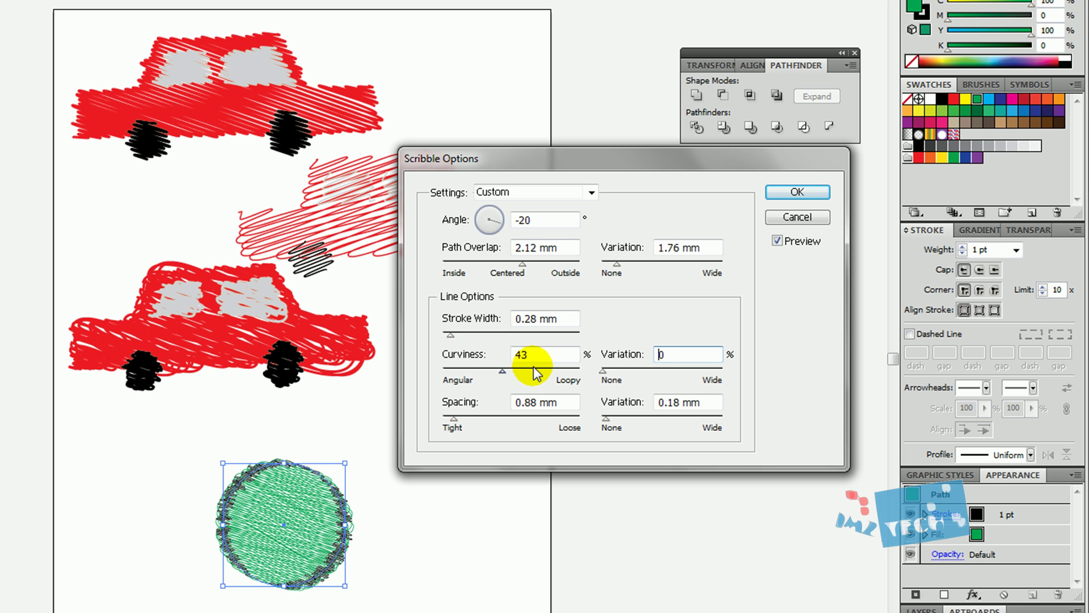
pyautogui.moveTo(503, 370)
pyautogui.mouseDown()
pyautogui.moveTo(481, 381)
pyautogui.moveTo(452, 370)
pyautogui.mouseUp()
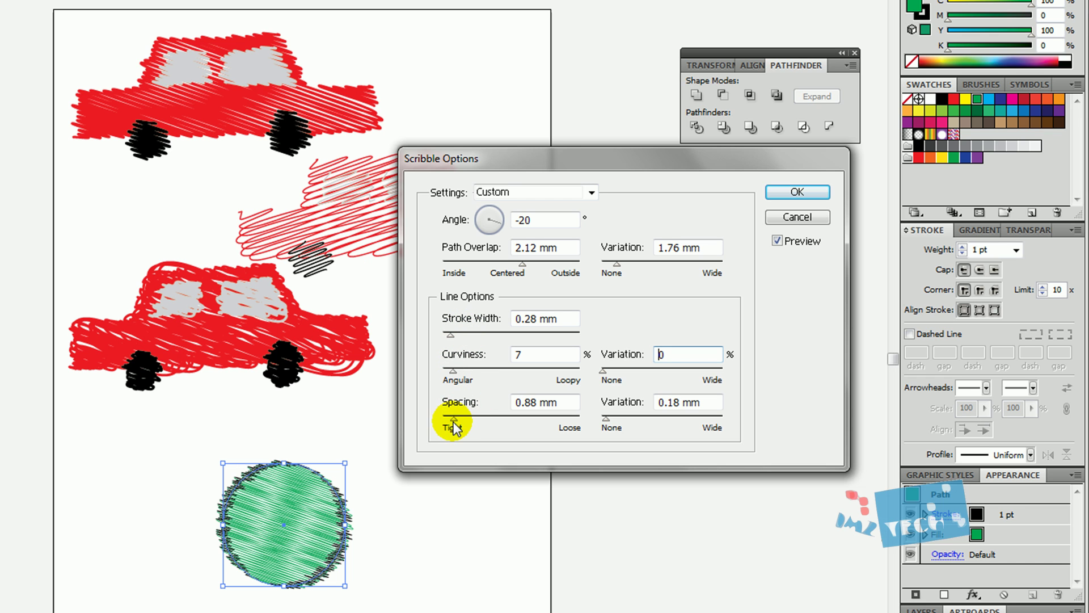
pyautogui.moveTo(454, 420)
pyautogui.mouseDown()
pyautogui.moveTo(472, 424)
pyautogui.moveTo(460, 418)
pyautogui.mouseUp()
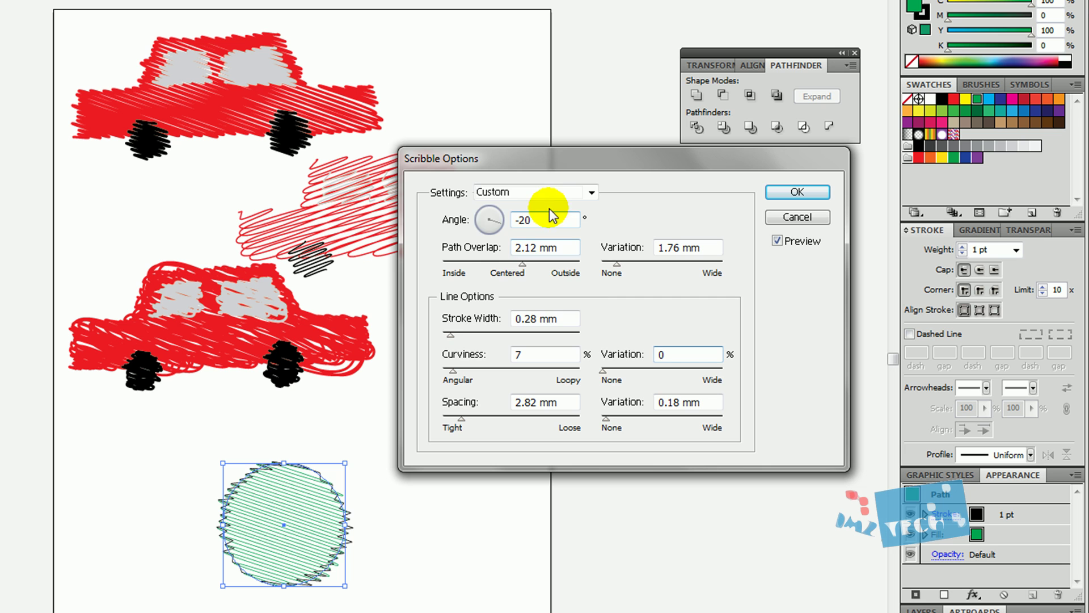
# Try the Zig-zag and Tight presets, settle on Loose, and turn the angle to 135°
pyautogui.click(537, 187)
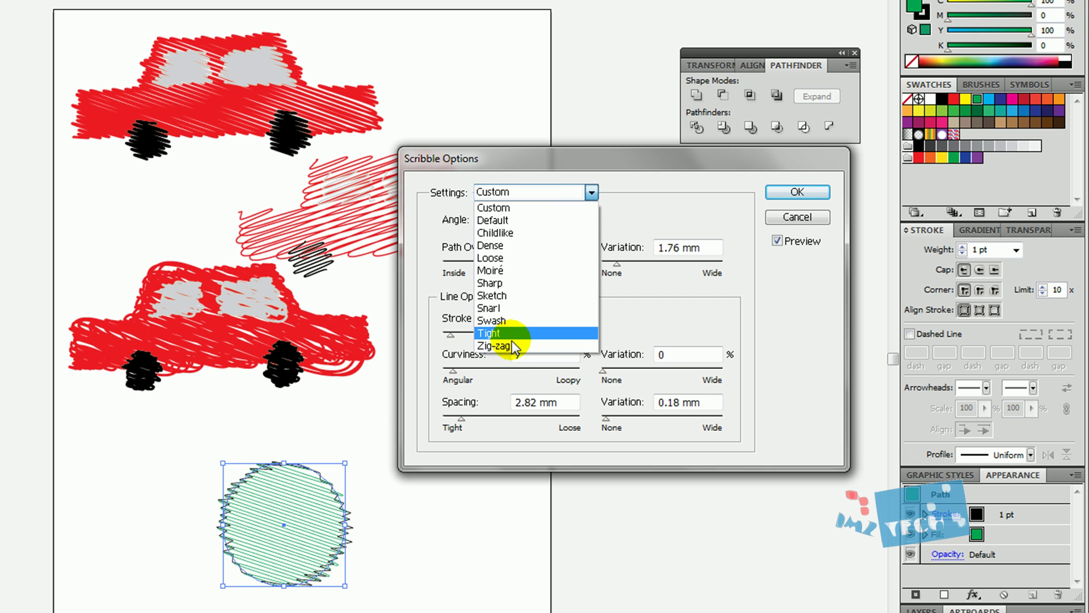
pyautogui.click(499, 345)
pyautogui.click(537, 193)
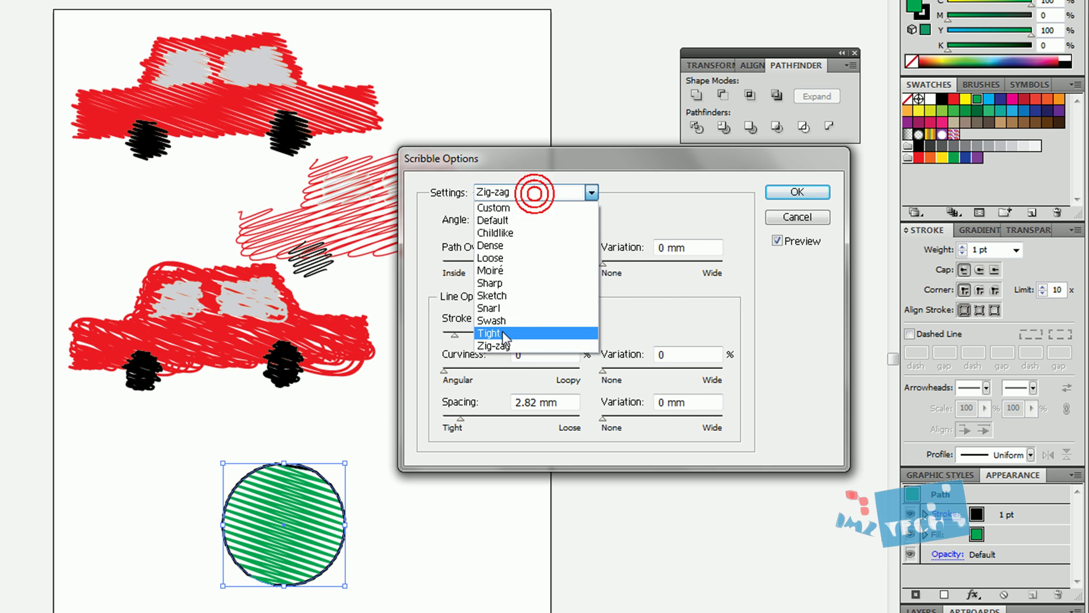
pyautogui.click(503, 333)
pyautogui.click(526, 196)
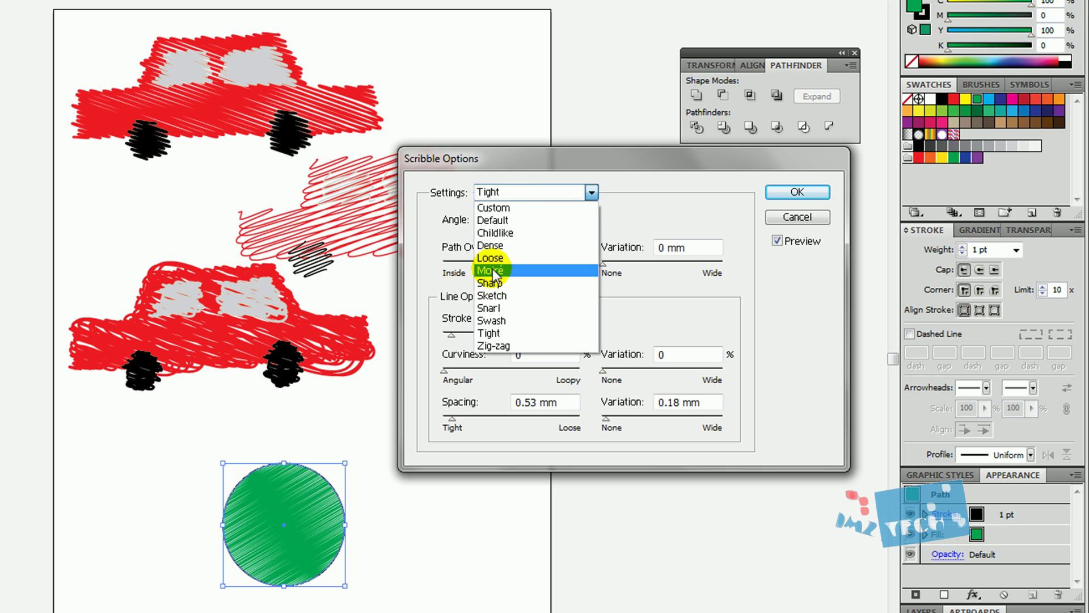
pyautogui.click(491, 258)
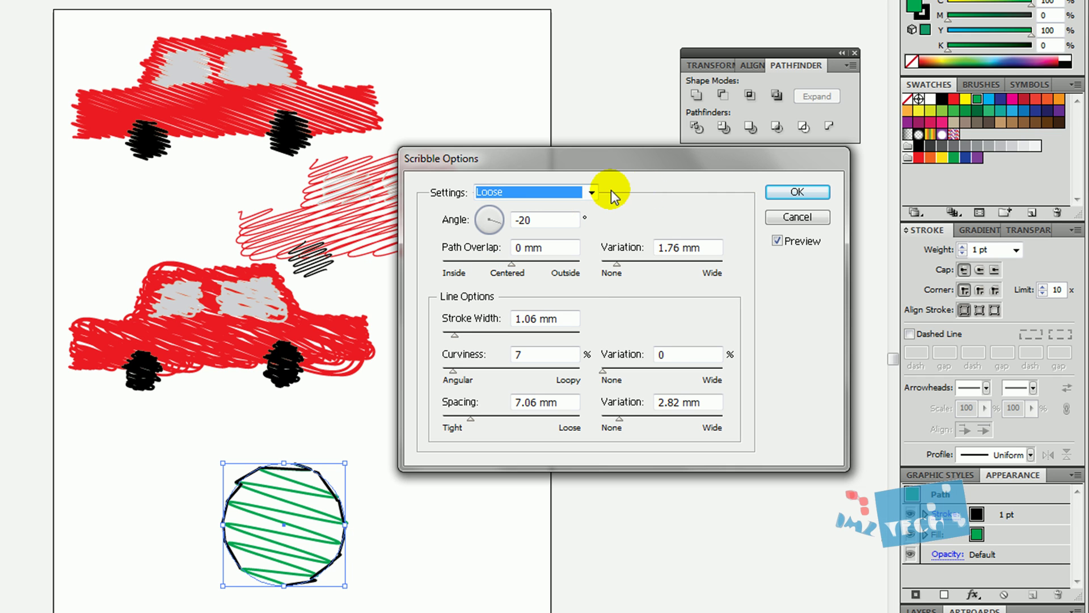
pyautogui.moveTo(494, 225)
pyautogui.mouseDown()
pyautogui.moveTo(507, 220)
pyautogui.moveTo(490, 210)
pyautogui.mouseUp()
# Confirm the circle's scribble, then ungroup the middle car into separate pieces
pyautogui.click(781, 191)
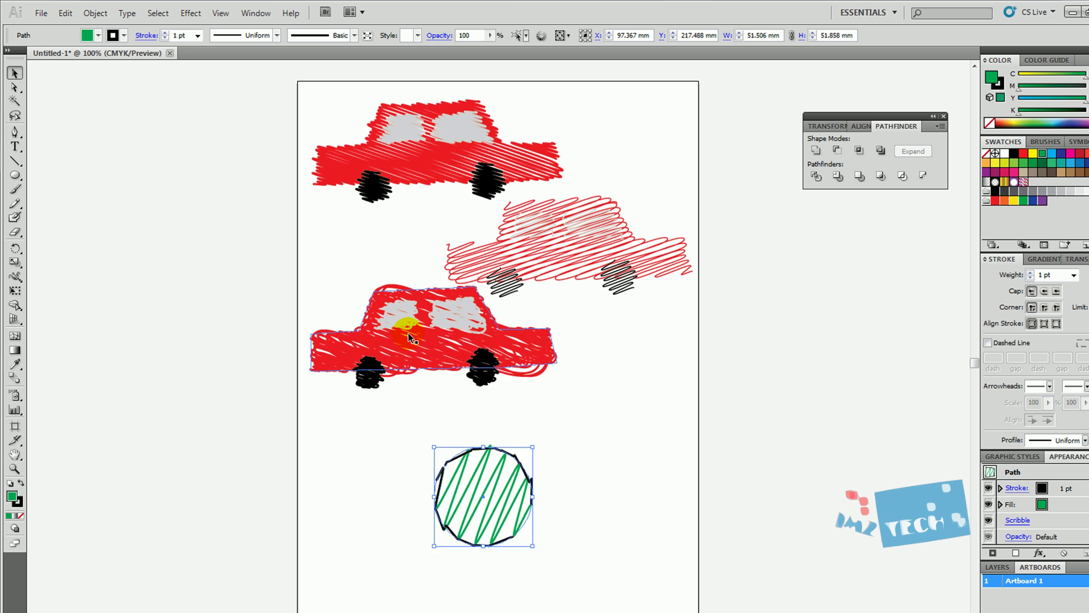
pyautogui.rightClick(407, 333)
pyautogui.click(380, 341)
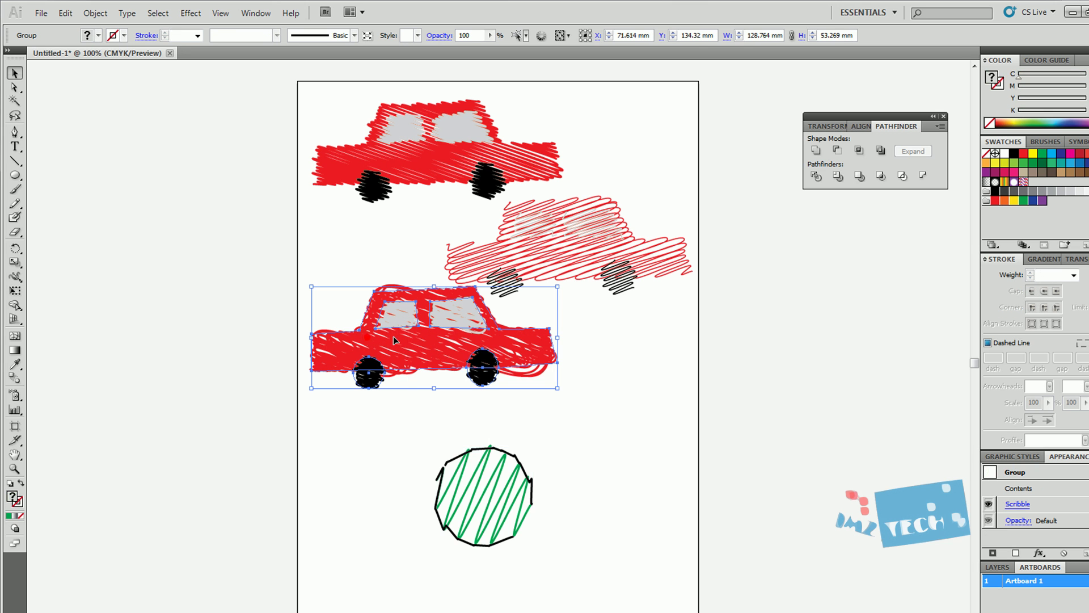
pyautogui.rightClick(399, 337)
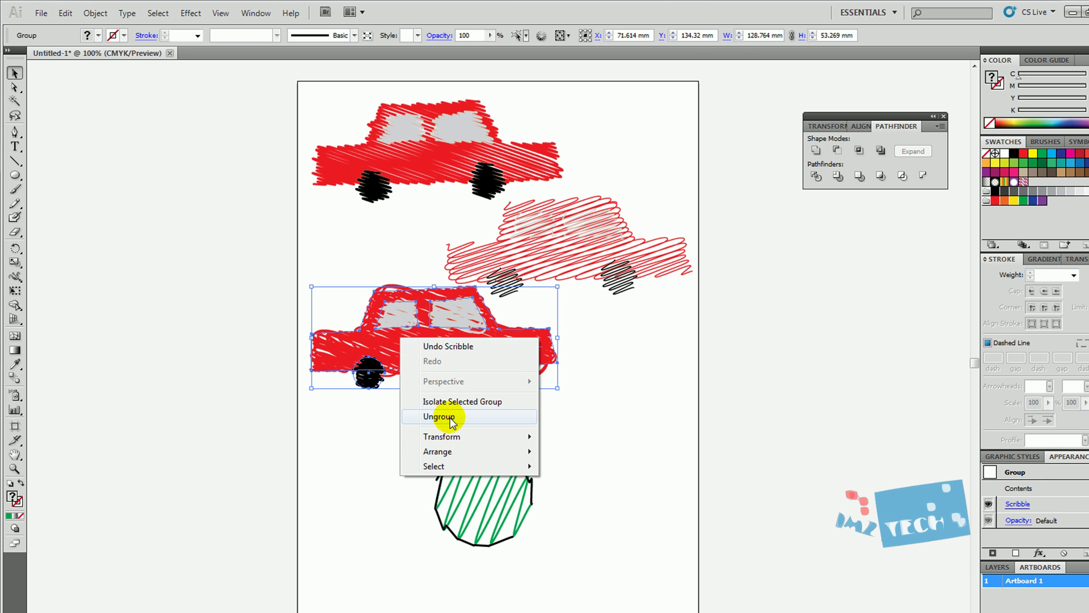
pyautogui.click(440, 417)
pyautogui.click(408, 429)
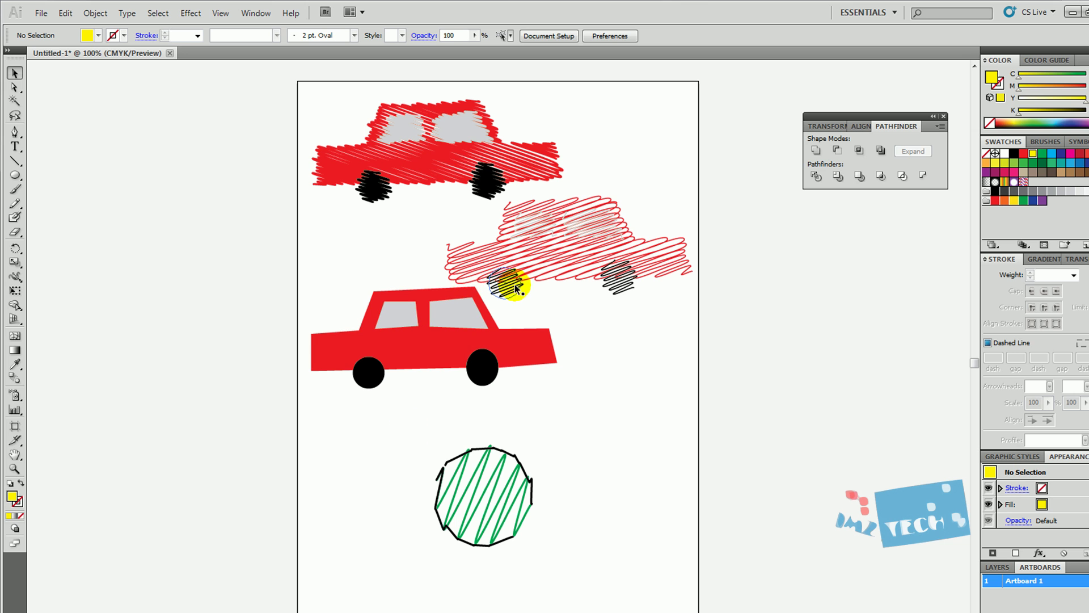
# Move the pale scribbled car aside and pull the red car's windows, body and wheels apart
pyautogui.moveTo(593, 258)
pyautogui.mouseDown()
pyautogui.moveTo(647, 224)
pyautogui.moveTo(703, 299)
pyautogui.moveTo(709, 244)
pyautogui.mouseUp()
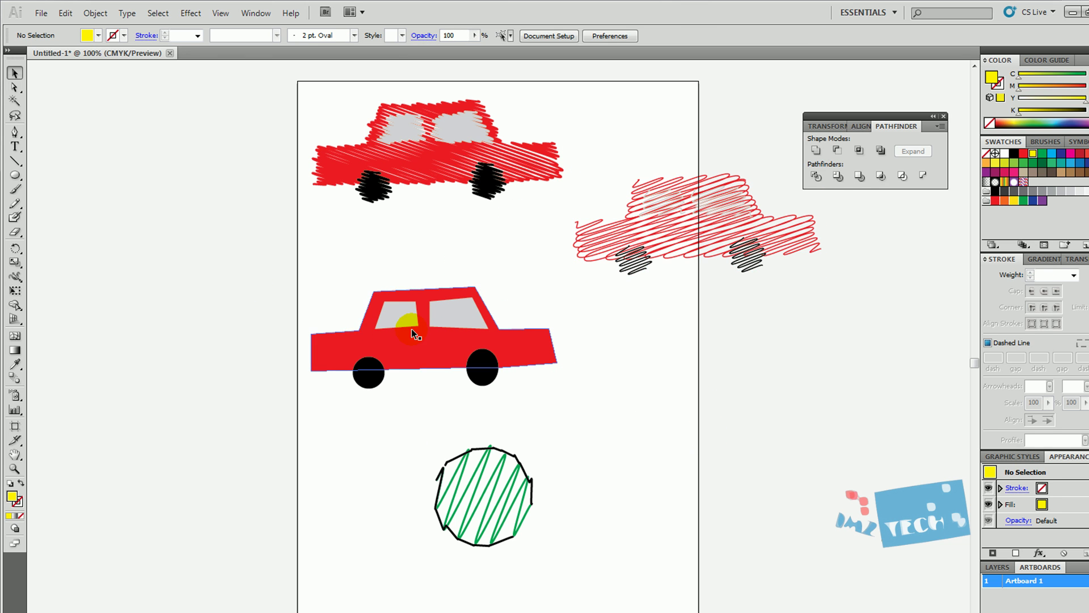
pyautogui.moveTo(410, 328); pyautogui.dragTo(303, 265)
pyautogui.moveTo(463, 312); pyautogui.dragTo(436, 257)
pyautogui.moveTo(421, 314); pyautogui.dragTo(414, 289)
pyautogui.moveTo(369, 373); pyautogui.dragTo(368, 386)
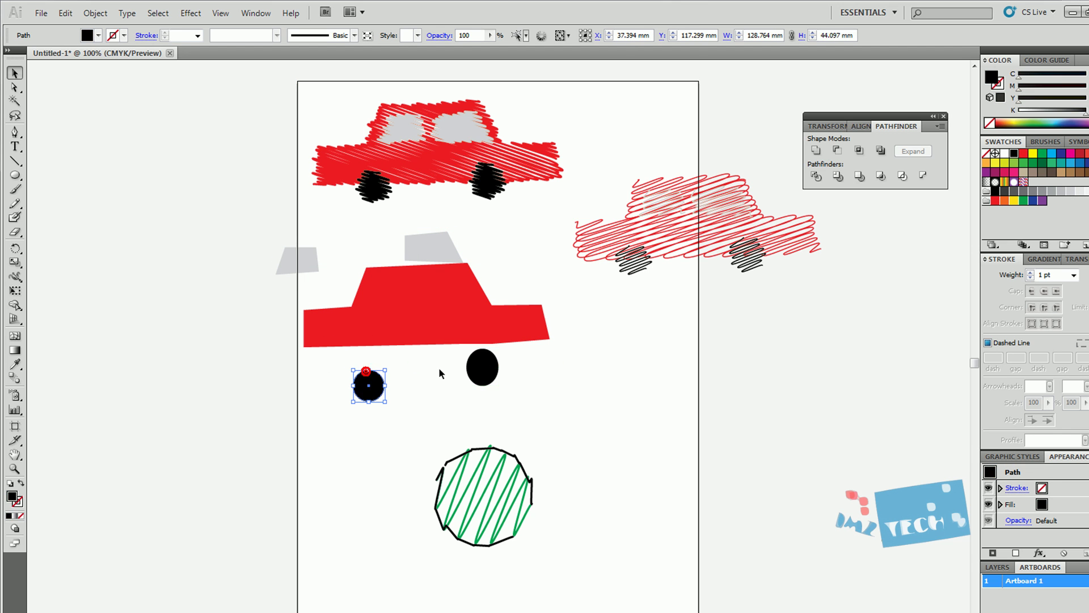
pyautogui.moveTo(482, 367); pyautogui.dragTo(483, 378)
# Set the windows and wheels back onto the car body and marquee-select all its pieces
pyautogui.click(420, 411)
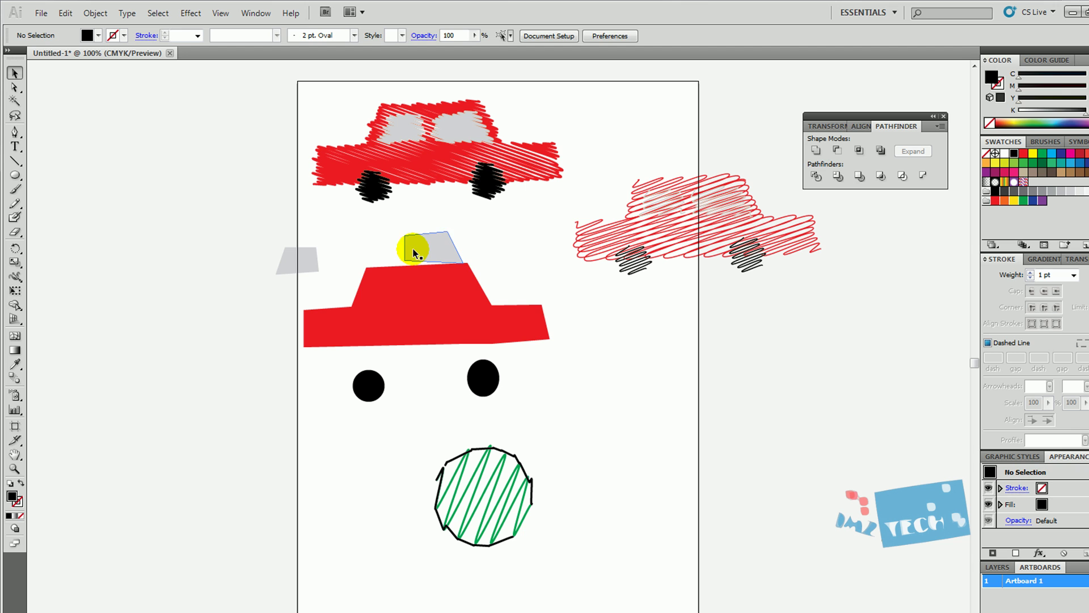
pyautogui.moveTo(415, 253); pyautogui.dragTo(419, 298)
pyautogui.moveTo(287, 272); pyautogui.dragTo(370, 299)
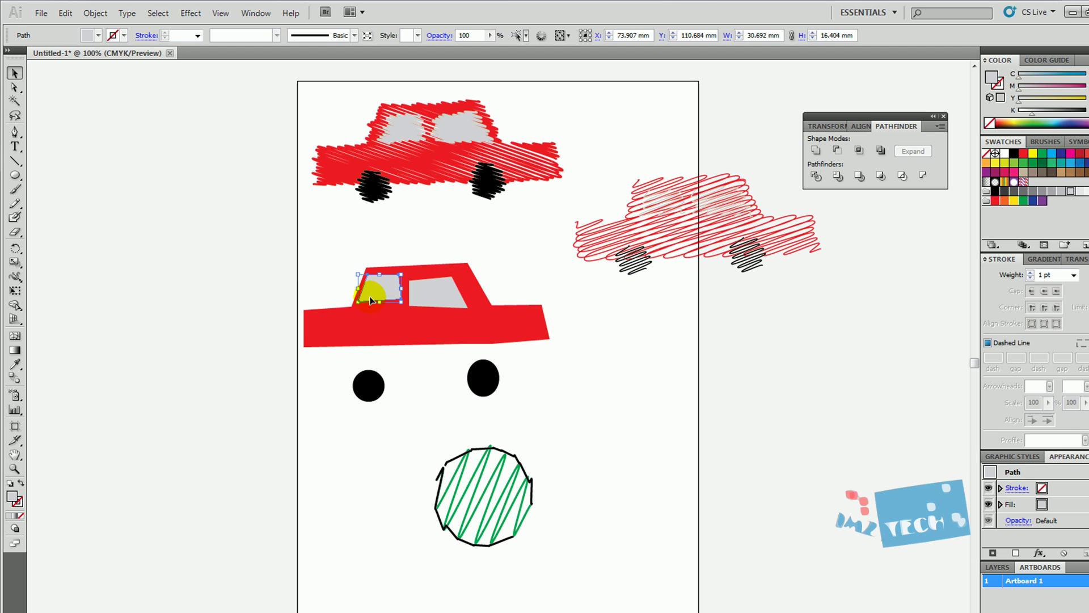
pyautogui.moveTo(369, 386); pyautogui.dragTo(365, 345)
pyautogui.moveTo(487, 382); pyautogui.dragTo(489, 344)
pyautogui.moveTo(268, 237); pyautogui.dragTo(561, 389)
# Group the car's pieces and nudge the group up slightly
pyautogui.rightClick(422, 329)
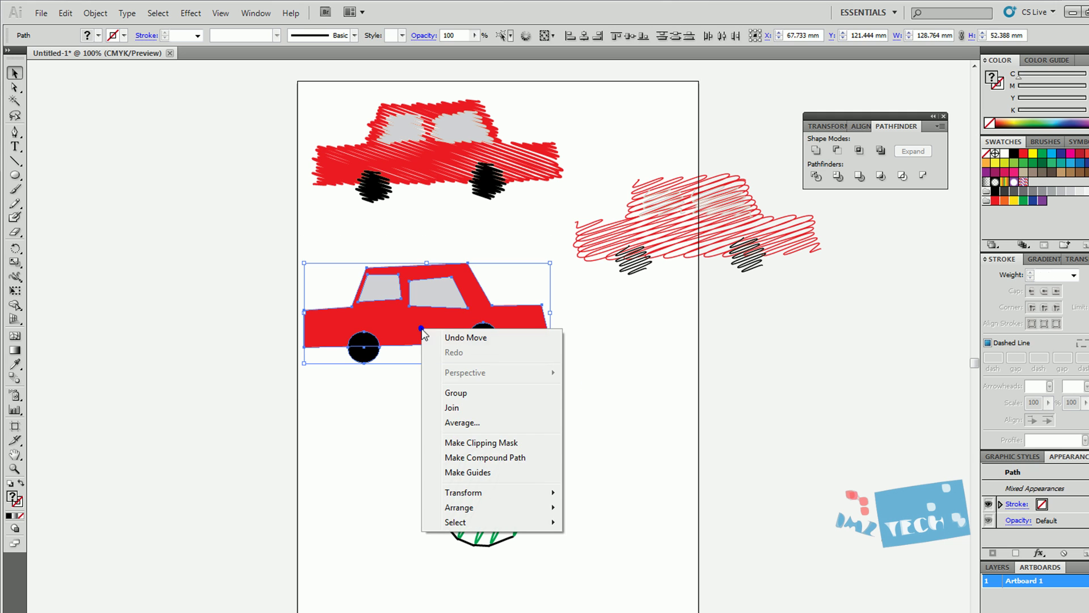
pyautogui.click(449, 392)
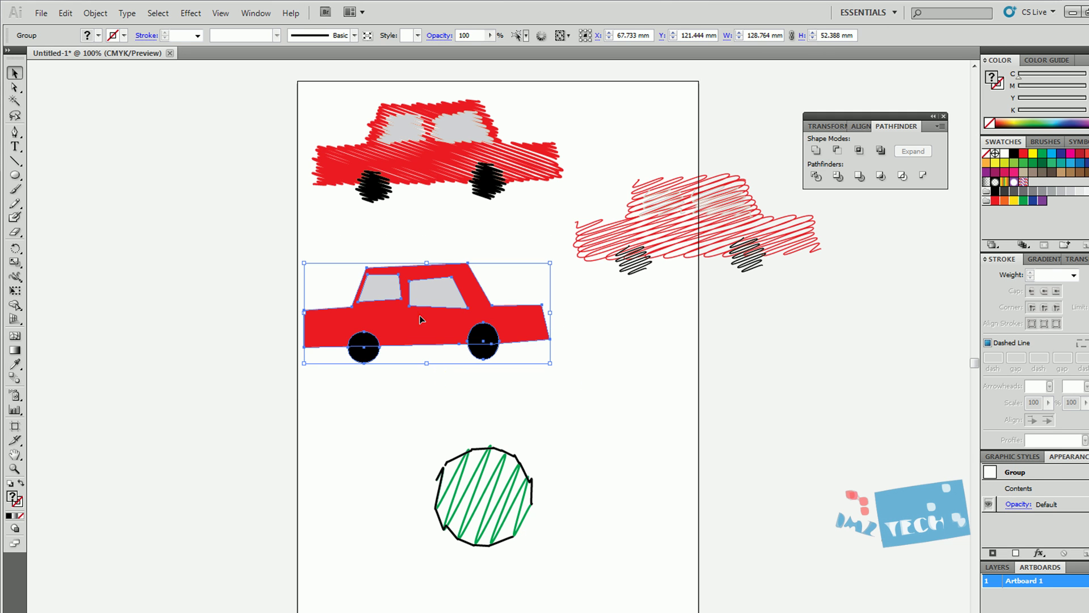
pyautogui.click(409, 409)
pyautogui.moveTo(422, 338)
pyautogui.mouseDown()
pyautogui.moveTo(448, 322)
pyautogui.moveTo(422, 328)
pyautogui.mouseUp()
# Apply a Scribble effect to the car group with the default settings, then reselect it
pyautogui.click(157, 13)
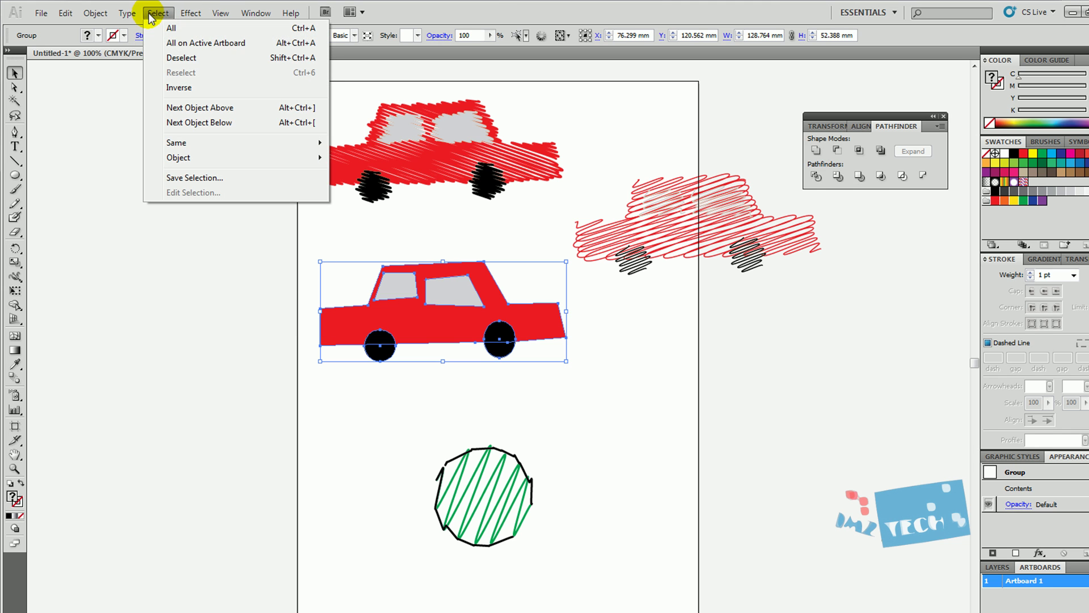
pyautogui.moveTo(130, 19)
pyautogui.moveTo(188, 12)
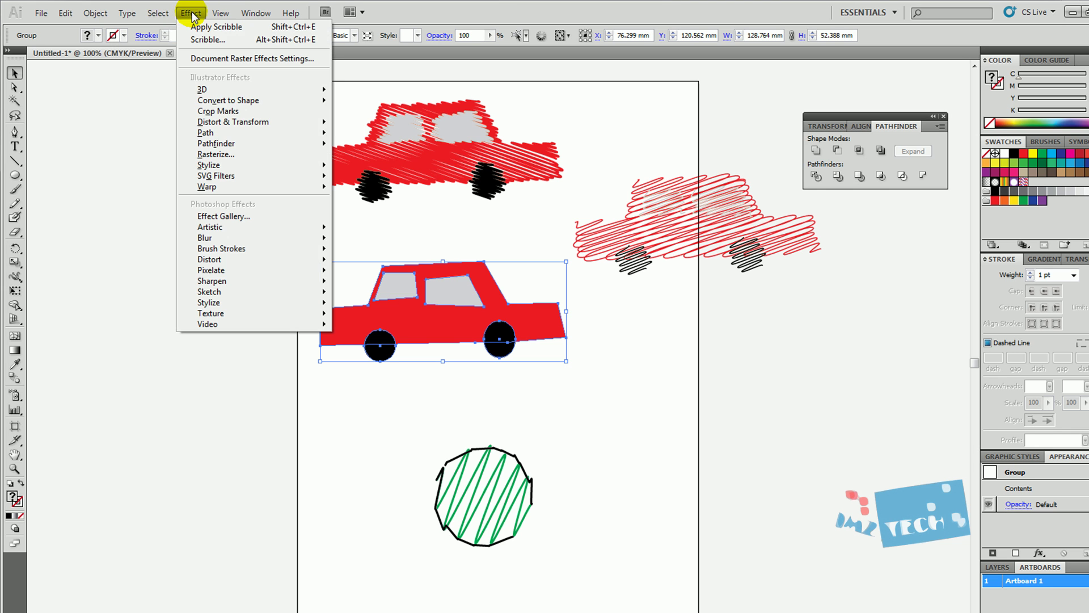
pyautogui.moveTo(278, 172)
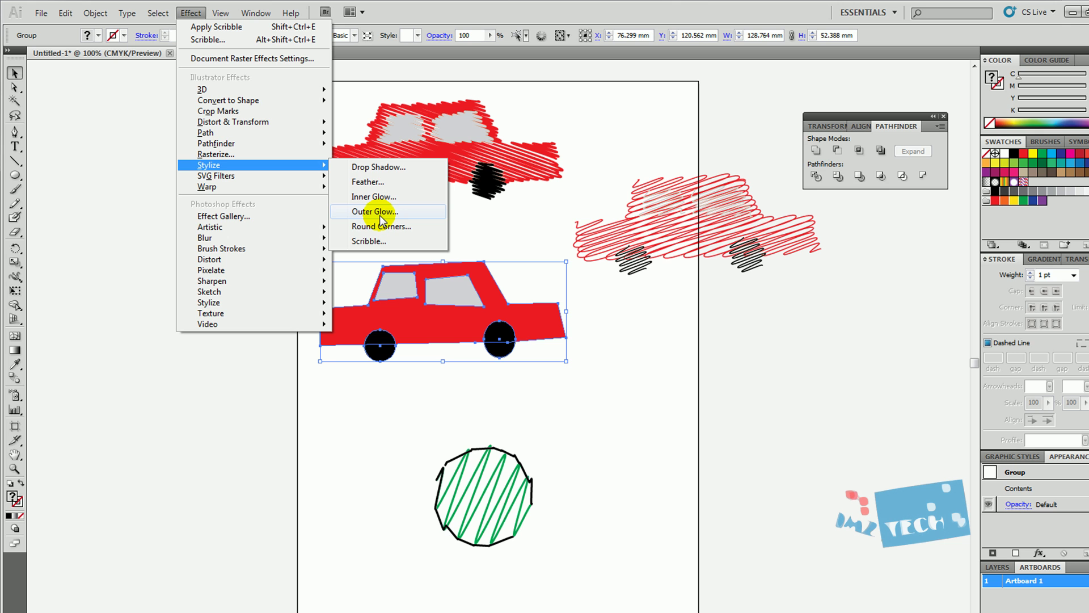
pyautogui.click(369, 241)
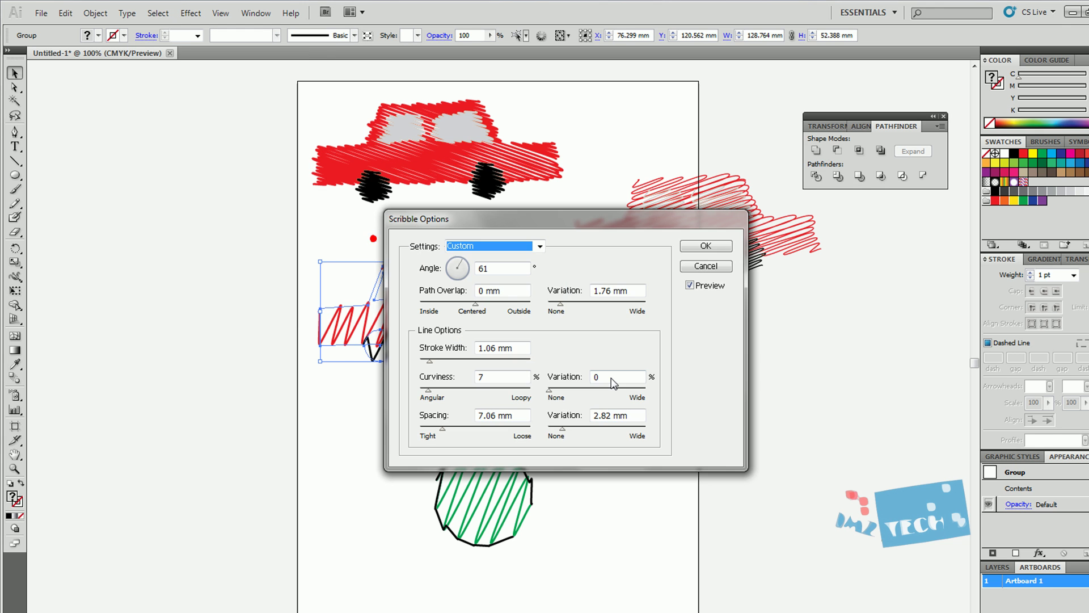
pyautogui.click(708, 246)
pyautogui.click(587, 410)
pyautogui.click(447, 340)
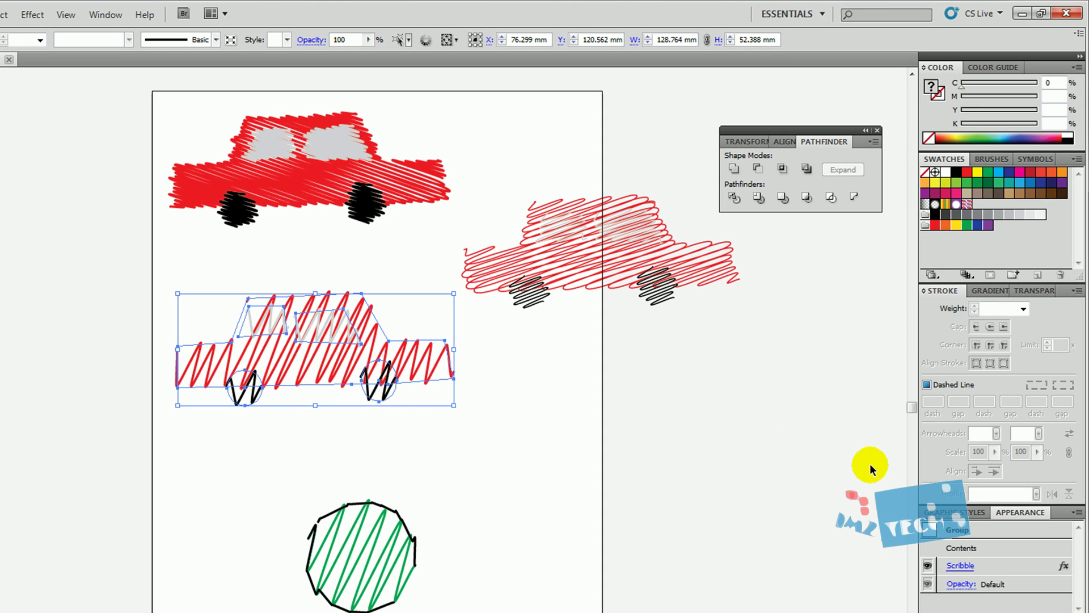
# Show the Appearance panel and reselect the middle car
pyautogui.click(1015, 514)
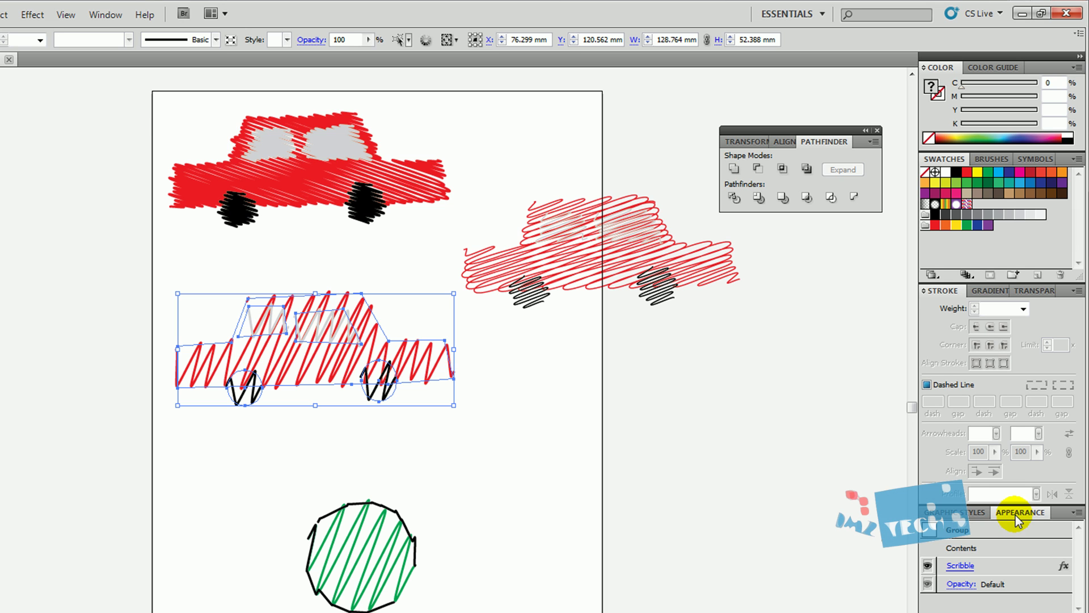
pyautogui.click(122, 15)
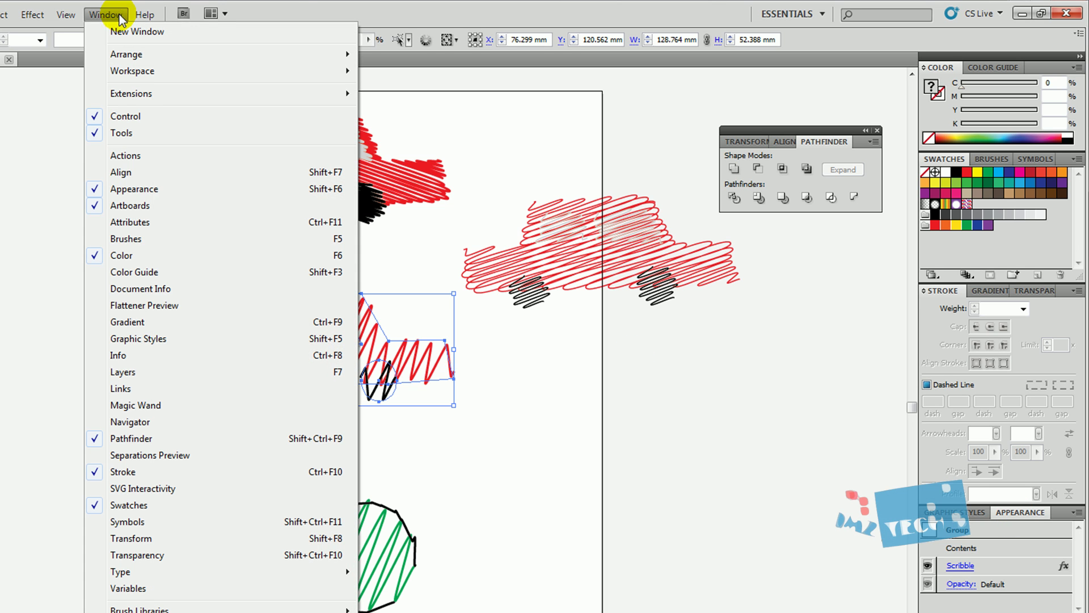
pyautogui.click(805, 553)
pyautogui.click(265, 323)
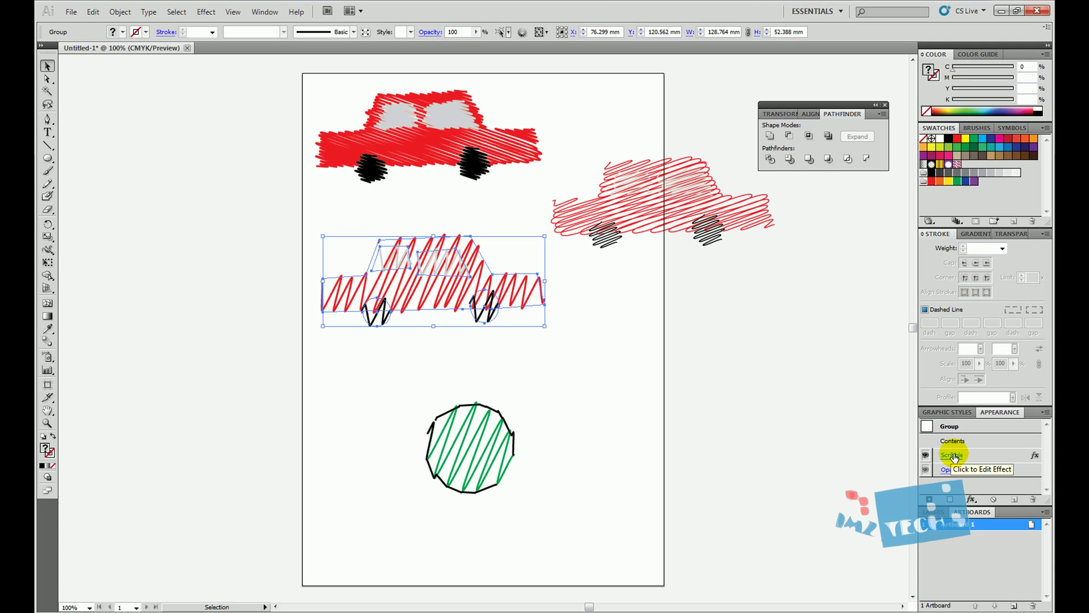
# Re-edit the car's Scribble effect to 8.11 mm strokes and 13% curviness
pyautogui.click(952, 455)
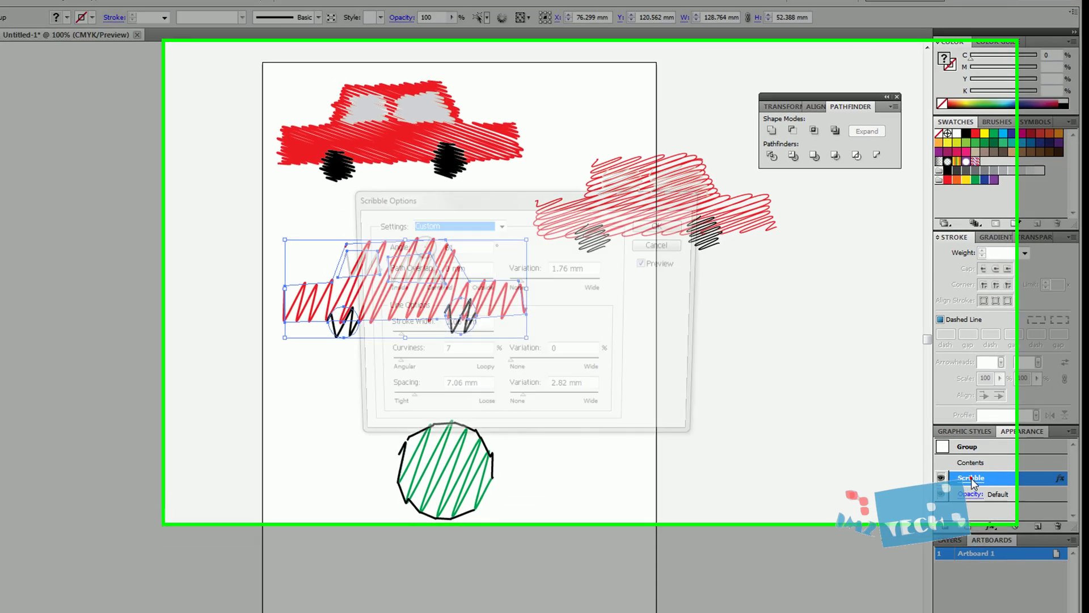
pyautogui.moveTo(472, 206)
pyautogui.mouseDown()
pyautogui.moveTo(623, 159)
pyautogui.moveTo(459, 212)
pyautogui.mouseUp()
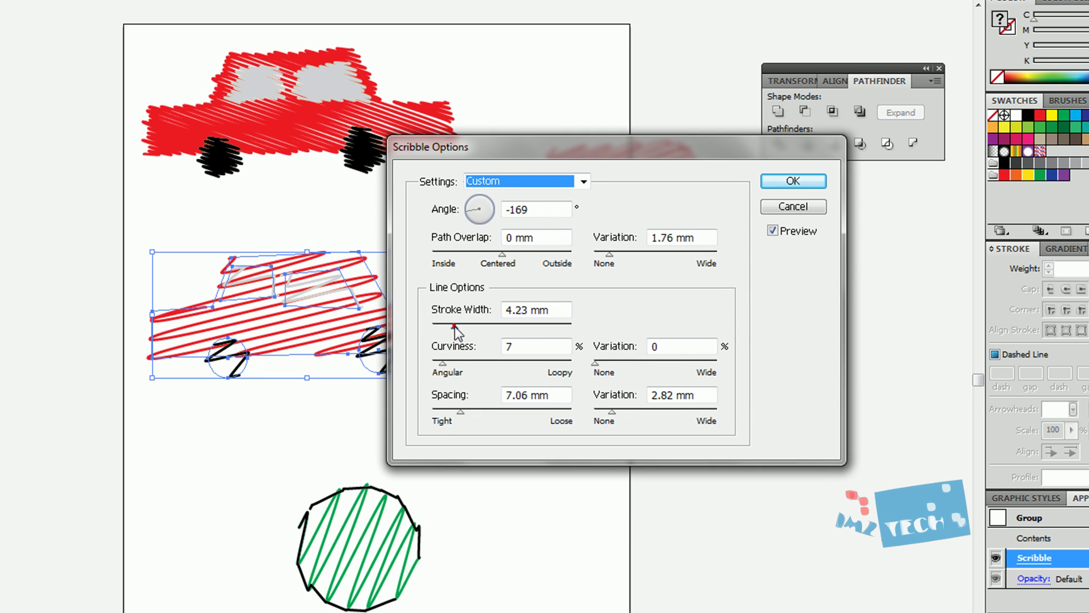
pyautogui.moveTo(454, 325); pyautogui.dragTo(460, 326)
pyautogui.moveTo(443, 362); pyautogui.dragTo(448, 361)
pyautogui.click(793, 181)
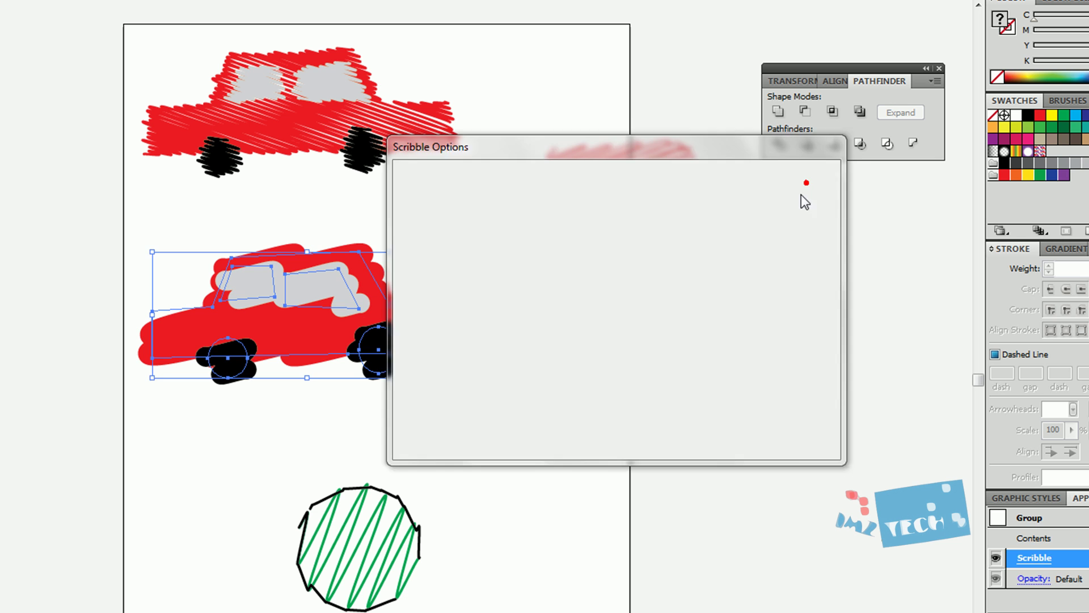
pyautogui.click(713, 499)
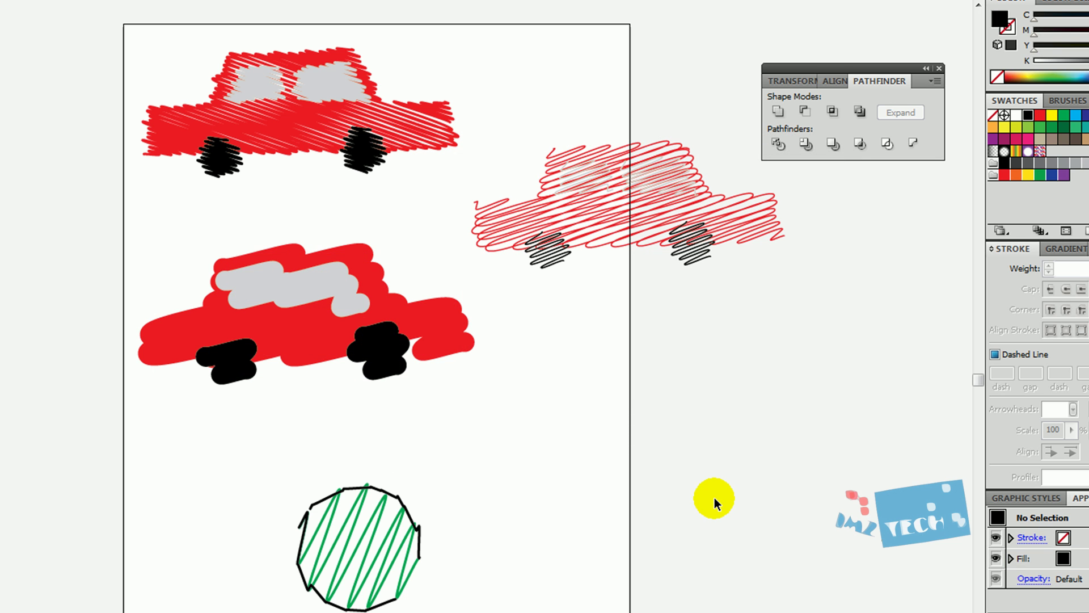